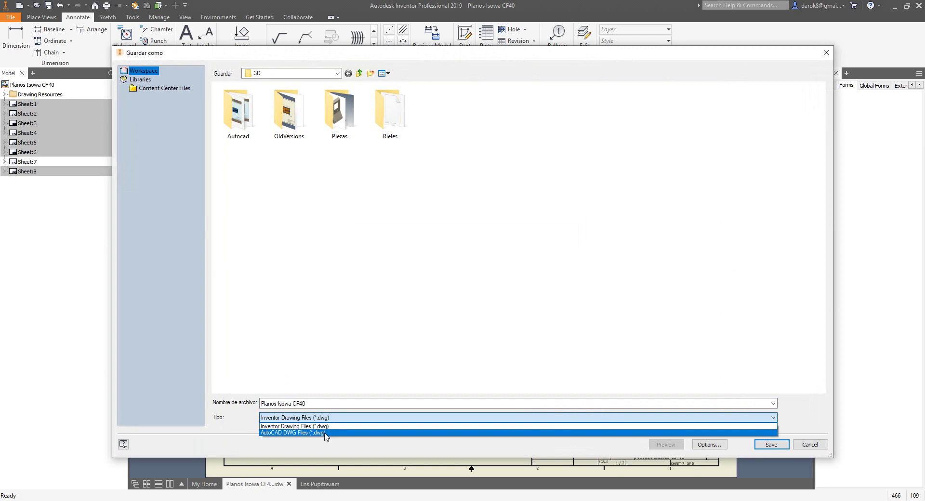
# Set up an AutoCAD DWG export of all sheets with the Autocad folder as destination, and leave without saving.
pyautogui.click(325, 433)
pyautogui.click(713, 445)
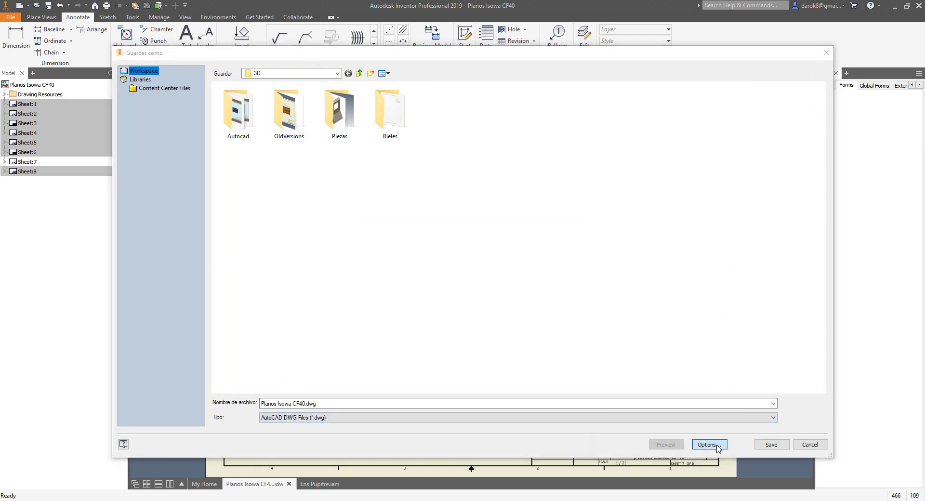
pyautogui.click(480, 366)
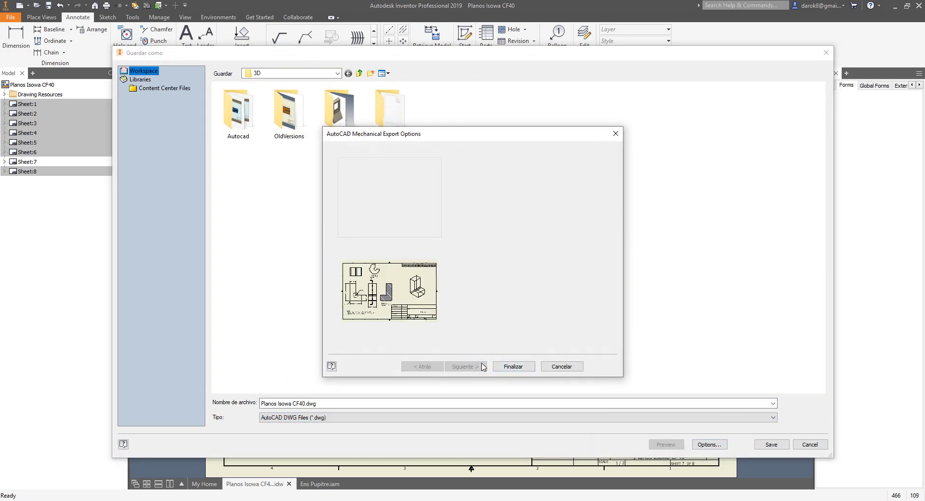
pyautogui.click(360, 170)
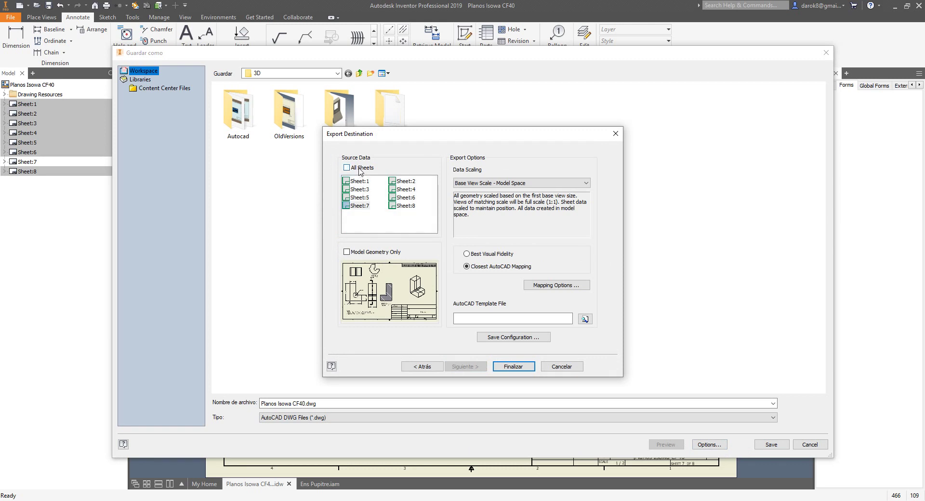
pyautogui.click(359, 171)
pyautogui.click(361, 170)
pyautogui.click(361, 189)
pyautogui.click(364, 168)
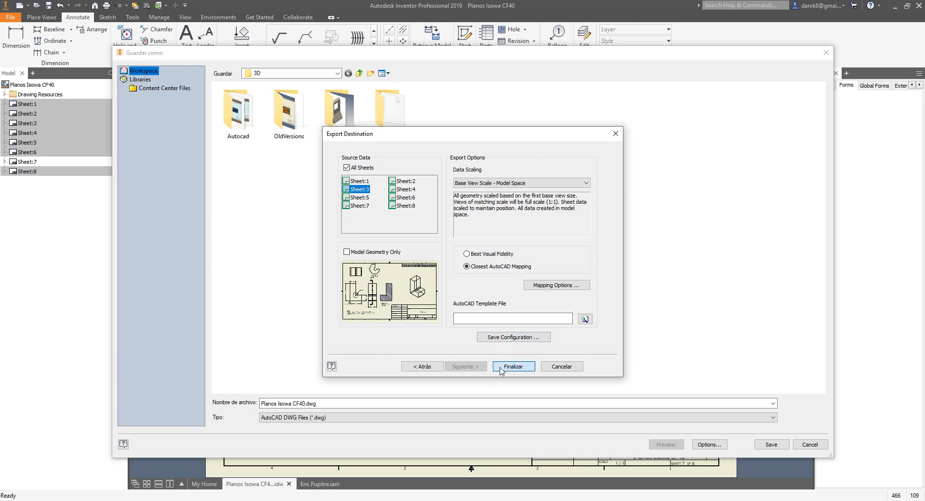
pyautogui.click(511, 366)
pyautogui.doubleClick(238, 112)
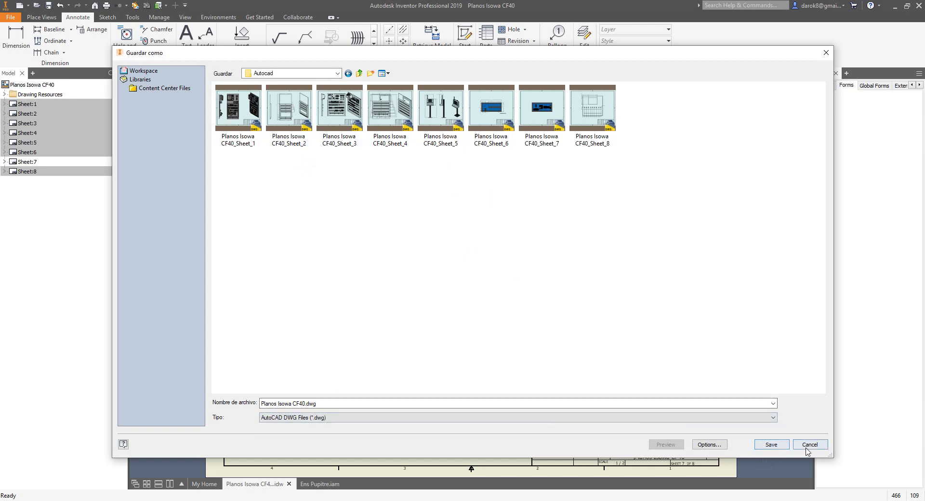
pyautogui.click(809, 445)
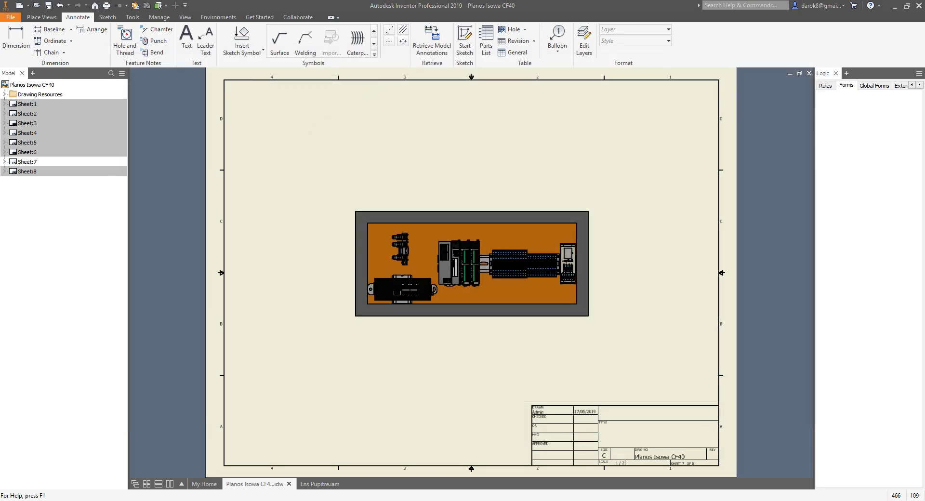
# Switch to the Autocad folder in File Explorer and open Planos Isowa CF40_Sheet_7 in AutoCAD Electrical.
pyautogui.moveTo(924, 54); pyautogui.dragTo(450, 59)
pyautogui.click(510, 236)
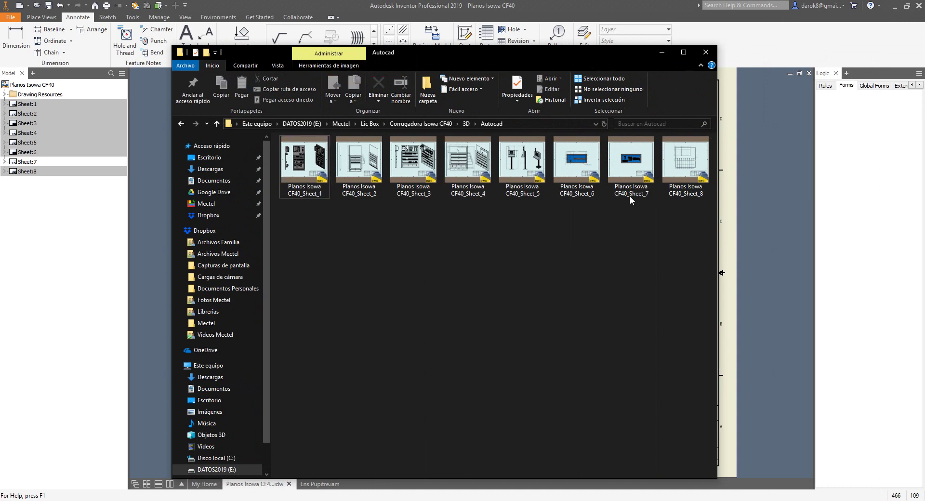
pyautogui.click(624, 177)
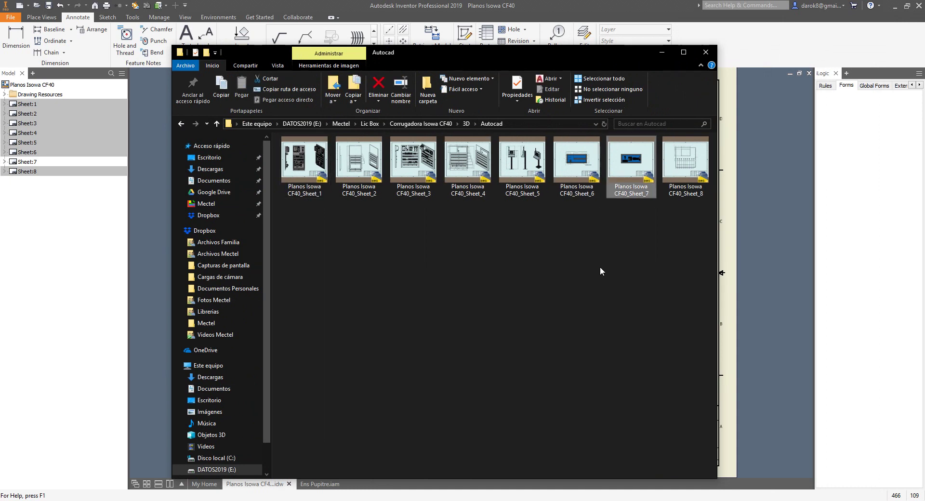
pyautogui.click(600, 267)
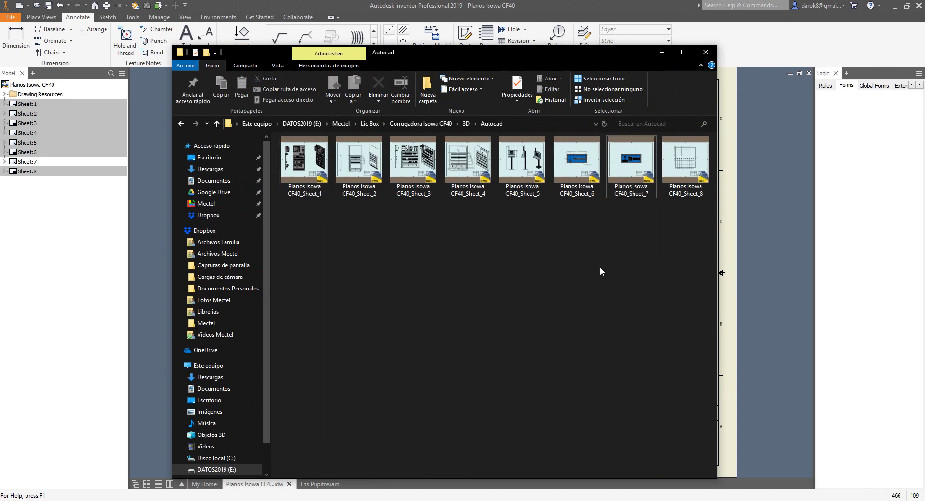
pyautogui.doubleClick(632, 166)
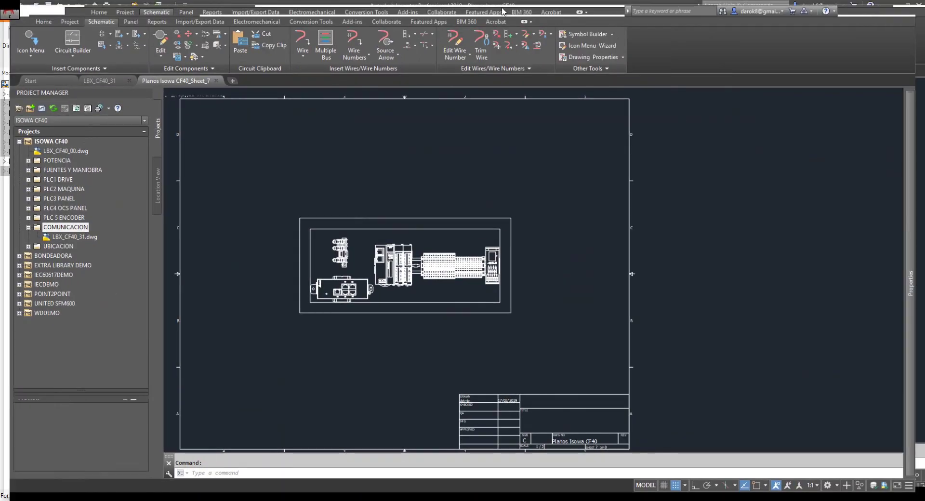
# Start a block definition named "Platina C" and select the whole panel layout, including both enclosing rectangles, as its objects.
pyautogui.scroll(4, 347, 265)
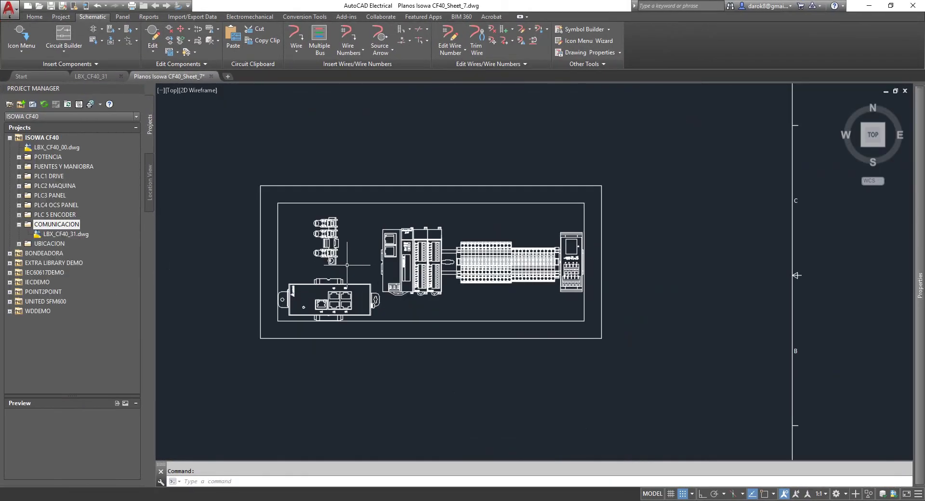
pyautogui.moveTo(347, 264); pyautogui.dragTo(373, 269, button='middle')
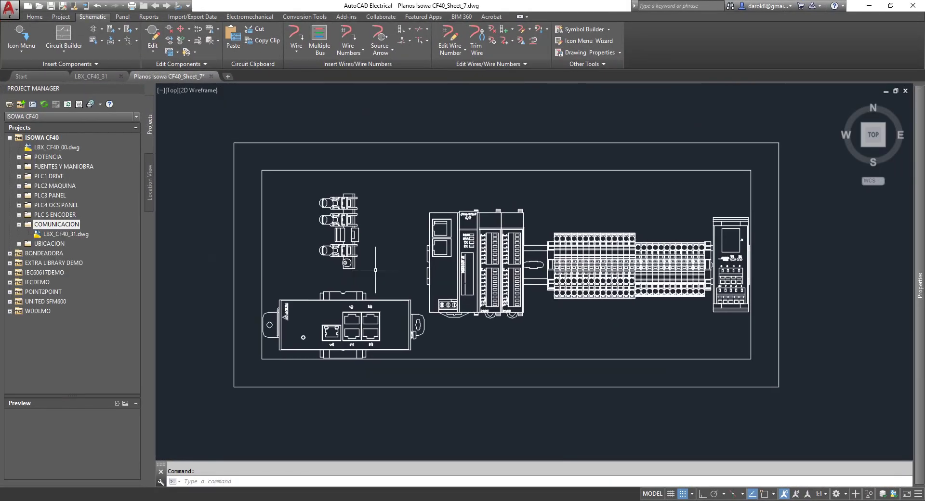
pyautogui.click(193, 118)
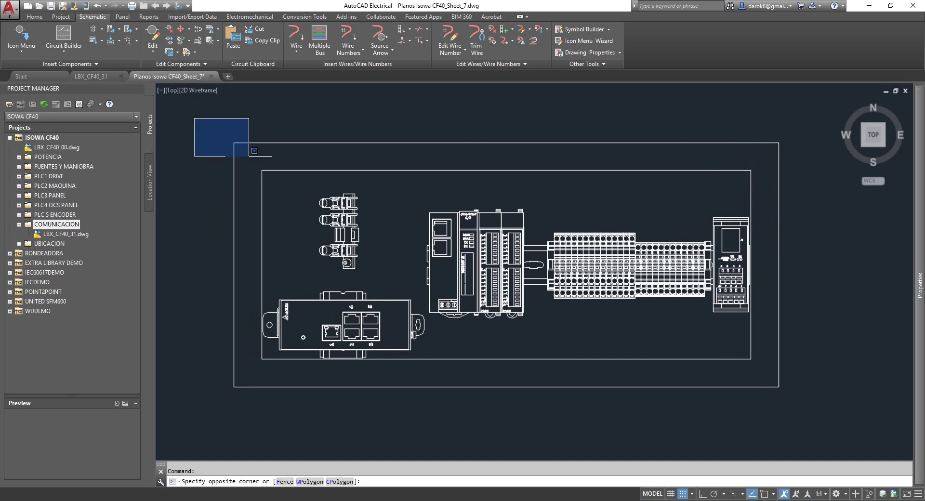
pyautogui.press('Escape')
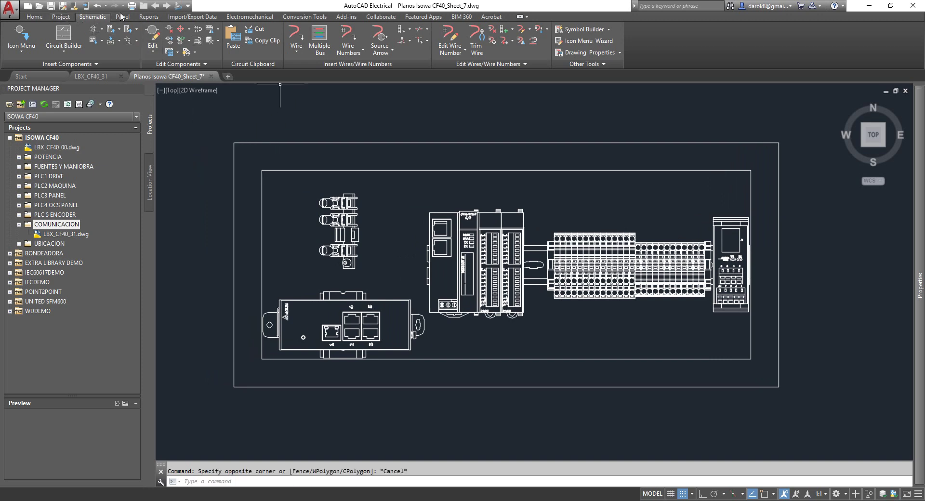
pyautogui.click(36, 17)
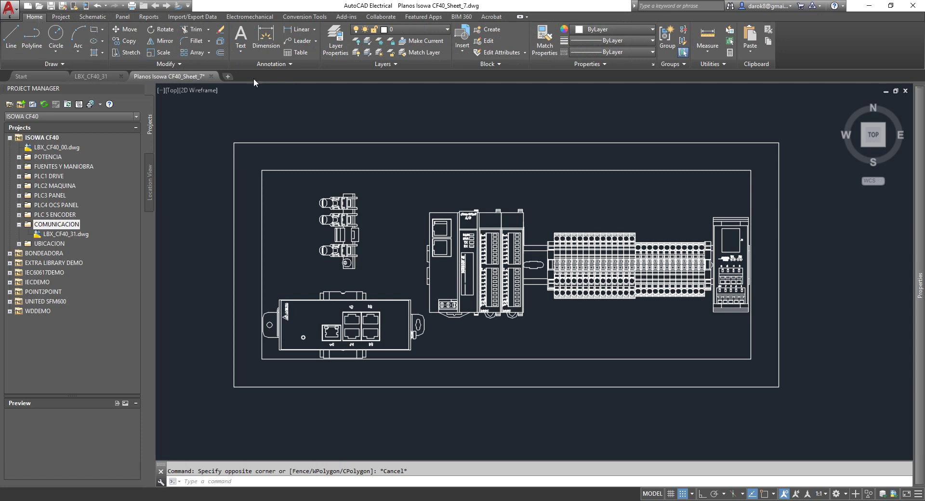
pyautogui.click(488, 30)
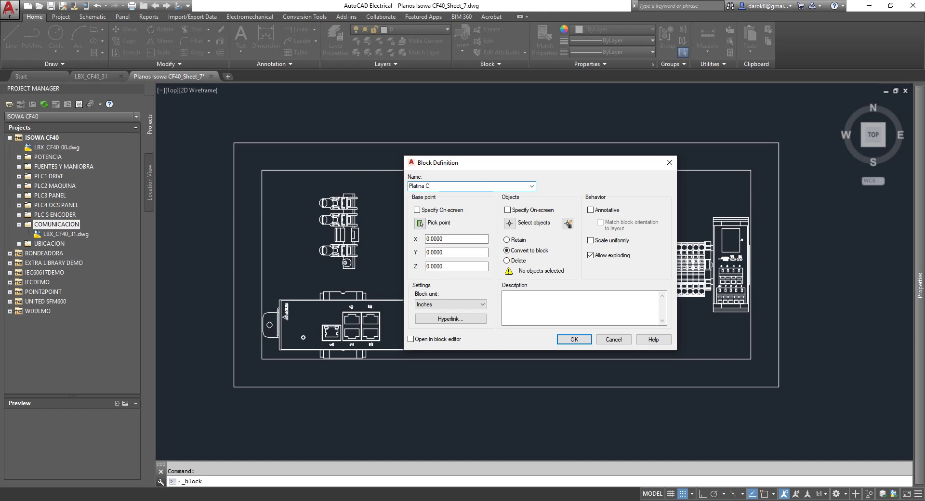
pyautogui.click(528, 212)
pyautogui.click(574, 339)
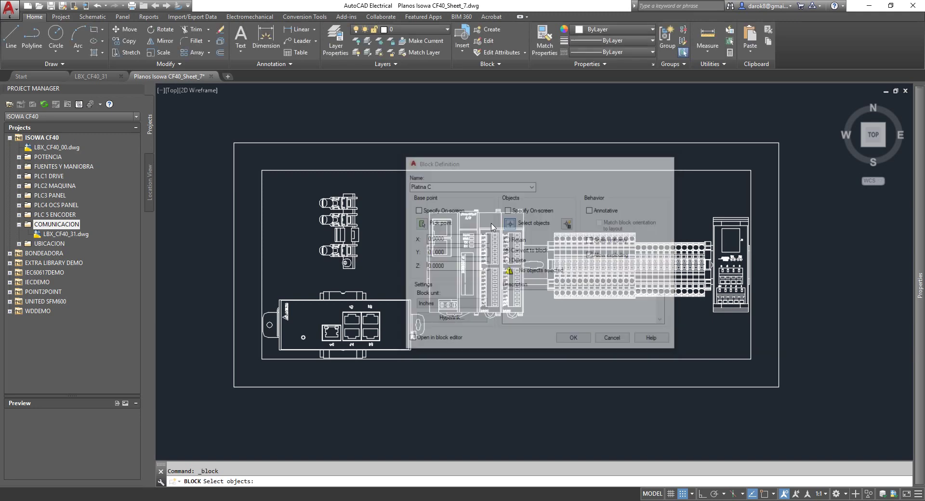
pyautogui.click(212, 128)
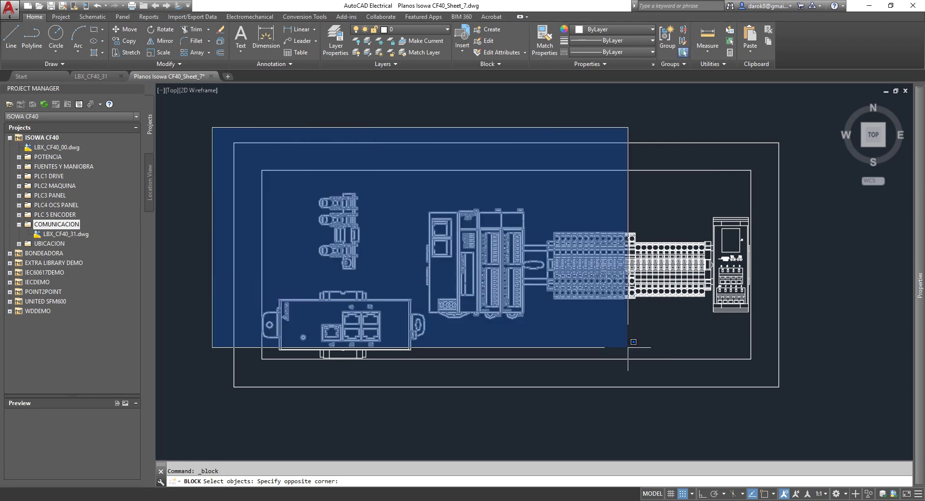
pyautogui.click(823, 400)
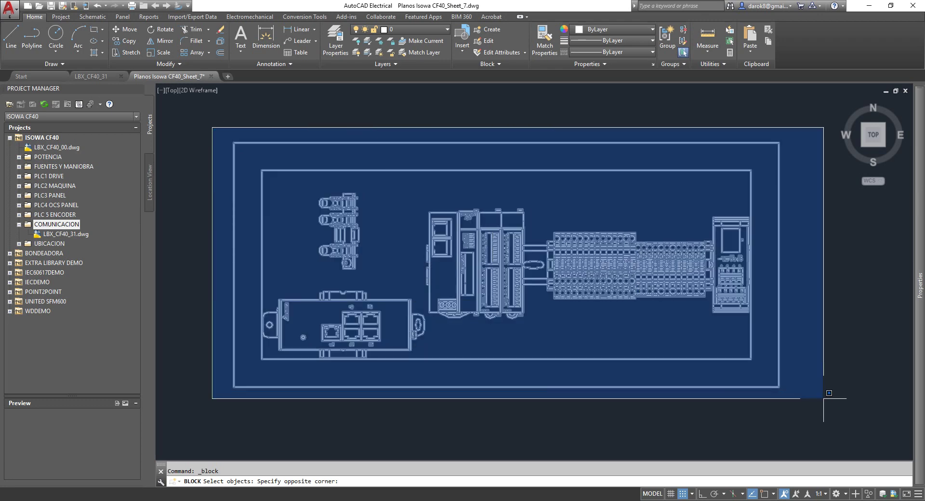
pyautogui.press('Return')
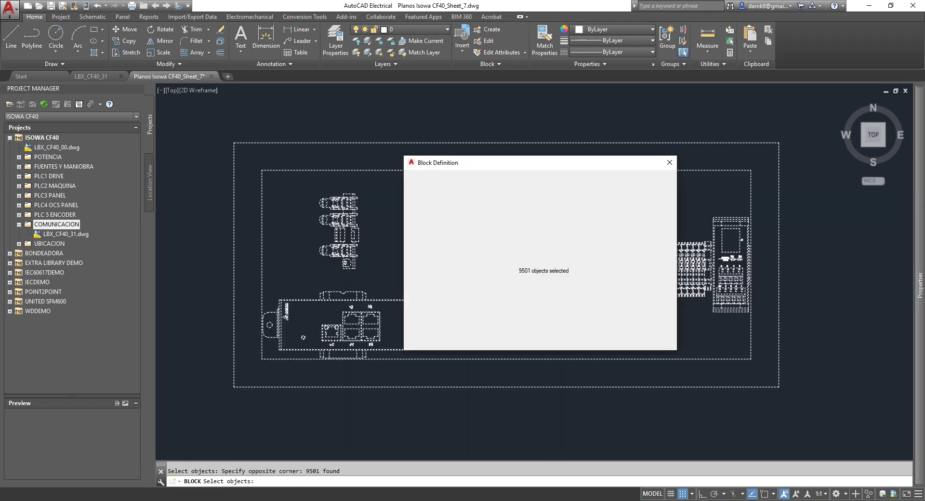
# With grid snap off and object snap on, set the base point at the outer rectangle's upper-left corner and create the block.
pyautogui.click(418, 210)
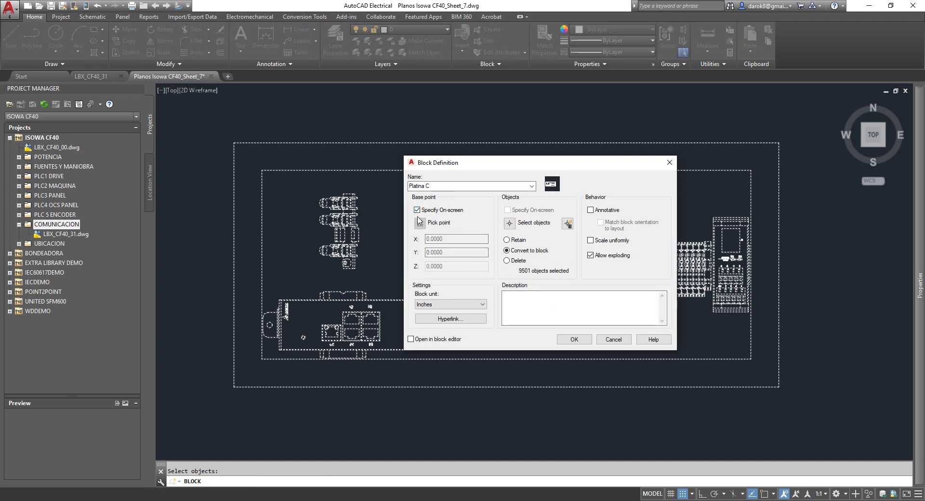
pyautogui.click(419, 223)
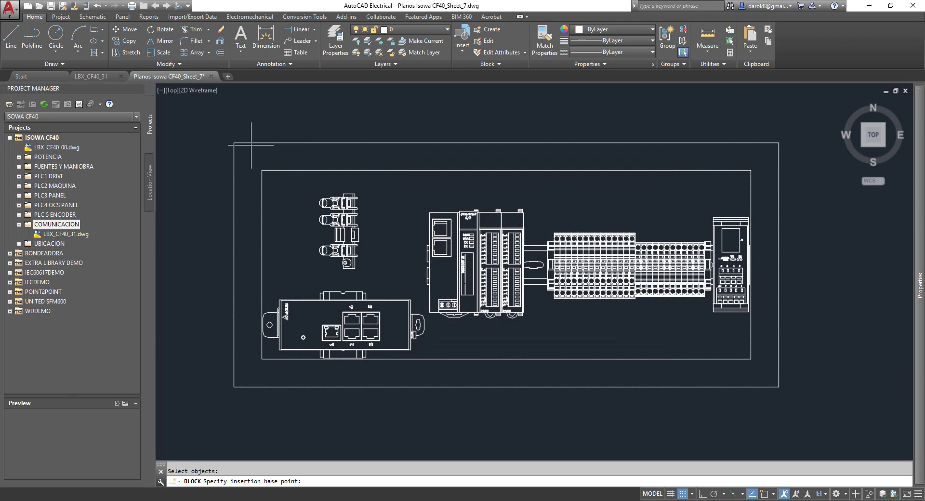
pyautogui.press('F9')
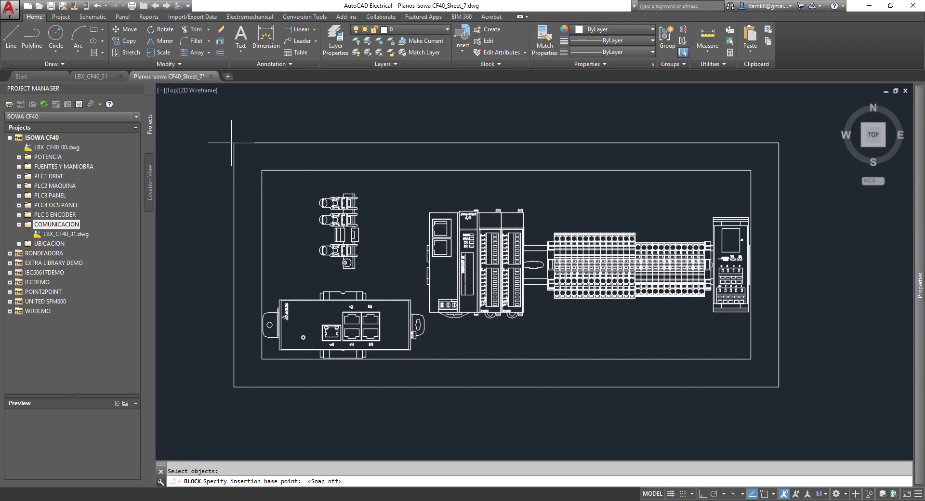
pyautogui.press('F3')
pyautogui.click(234, 143)
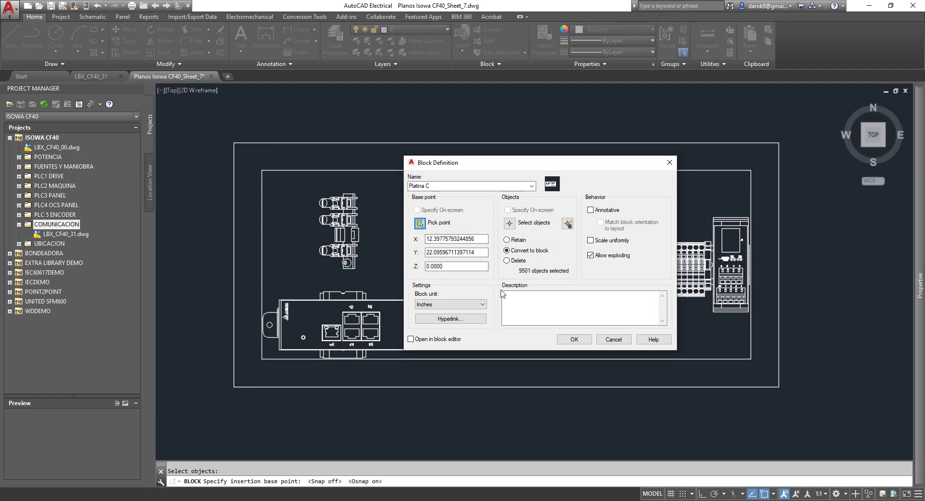
pyautogui.click(573, 340)
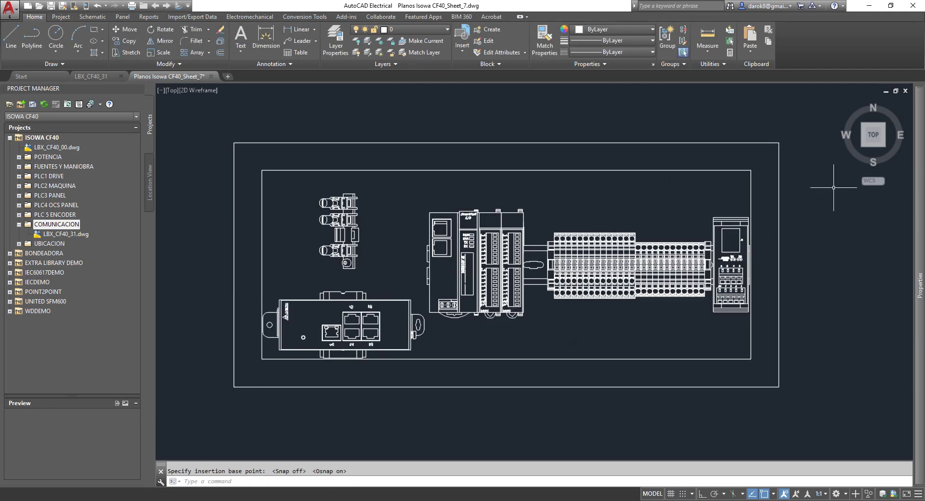
# Copy the Platina C block to the clipboard with its base point at the outer rectangle's upper-left corner.
pyautogui.click(736, 269)
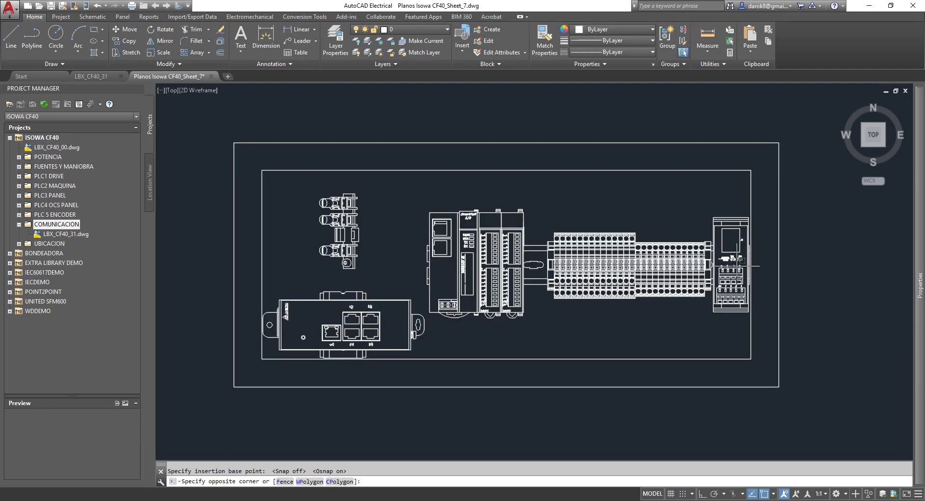
pyautogui.click(731, 221)
pyautogui.rightClick(731, 220)
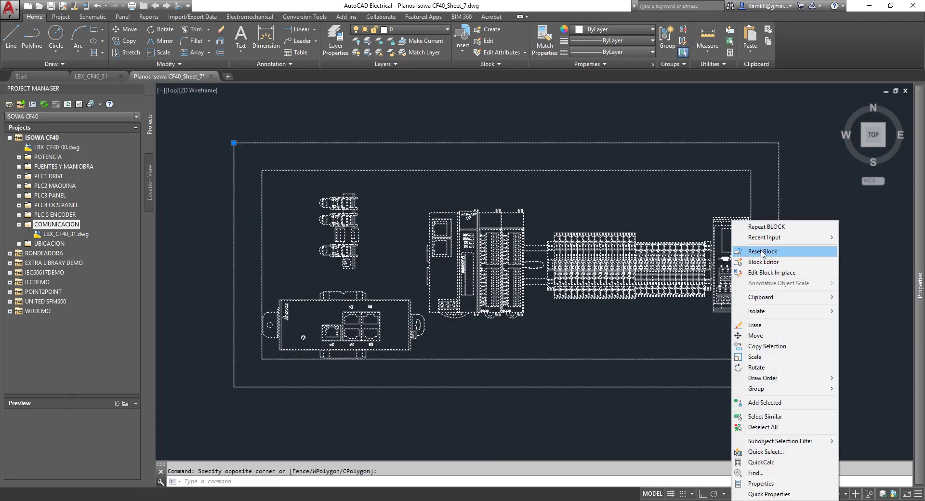
pyautogui.moveTo(770, 297)
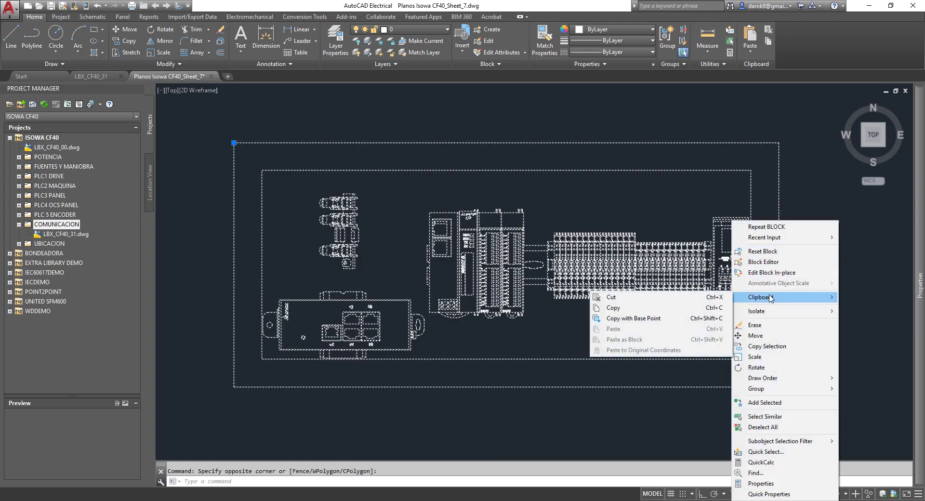
pyautogui.click(639, 319)
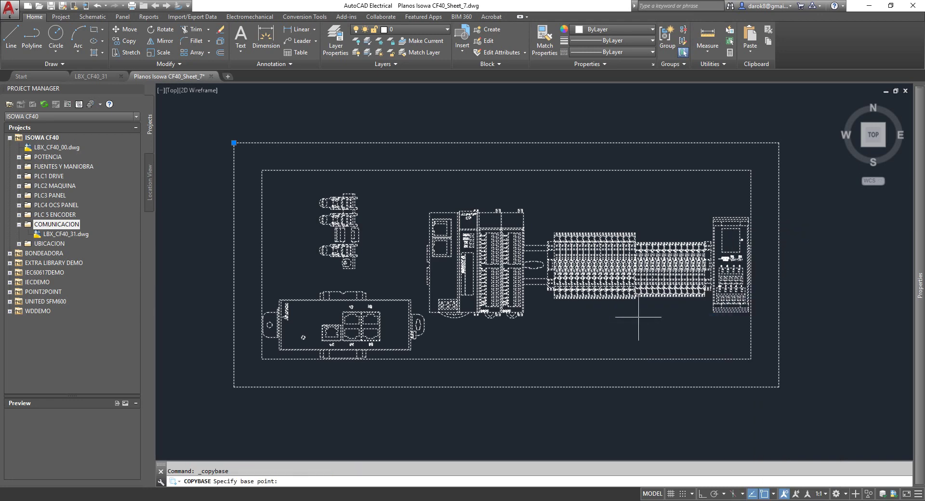
pyautogui.click(233, 143)
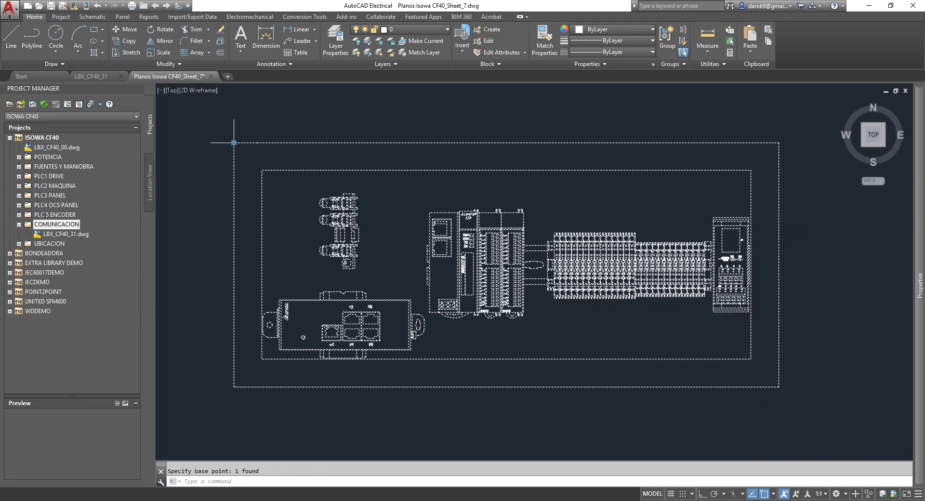
pyautogui.press('Escape')
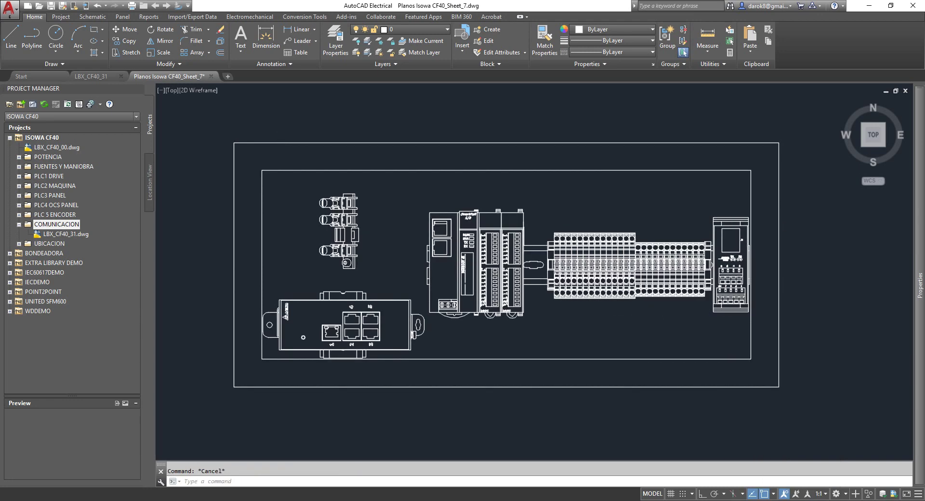
# Open the drawing LBX_CF40_36.dwg from the UBICACION folder of the ISOWA CF40 project.
pyautogui.click(99, 78)
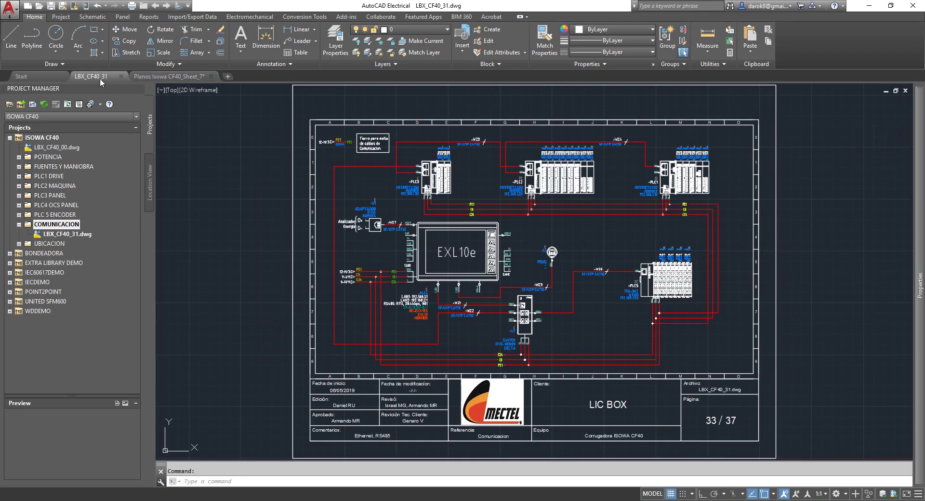
pyautogui.click(19, 244)
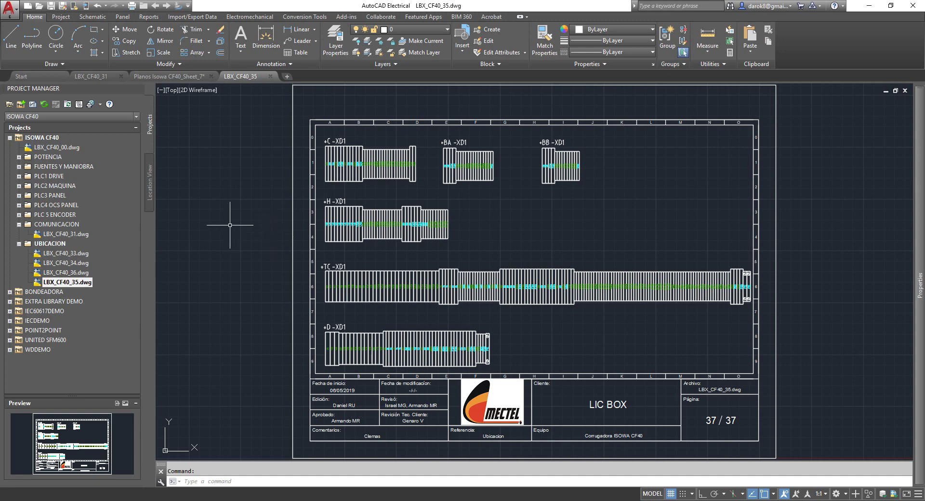
pyautogui.doubleClick(67, 272)
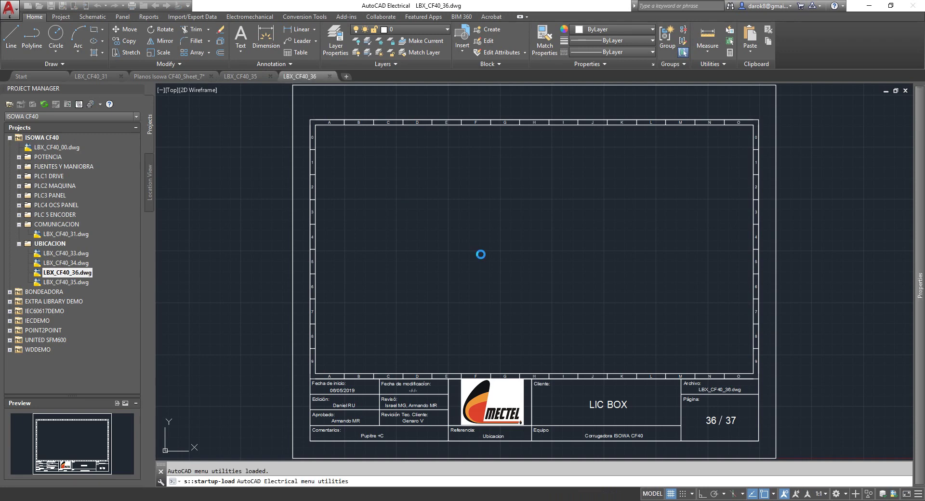
# Paste the copied Platina C block into the empty area of the drawing frame, just right of its centre, with grid snap on.
pyautogui.rightClick(489, 229)
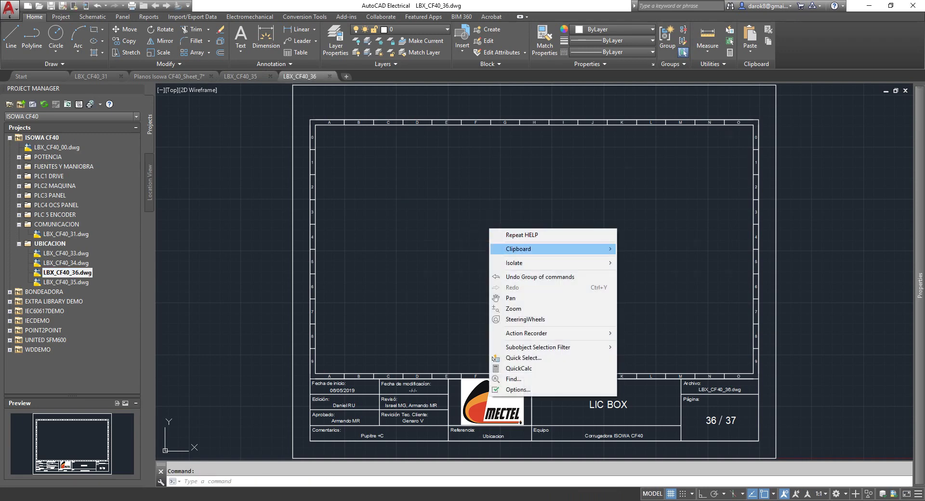
pyautogui.moveTo(524, 251)
pyautogui.click(651, 282)
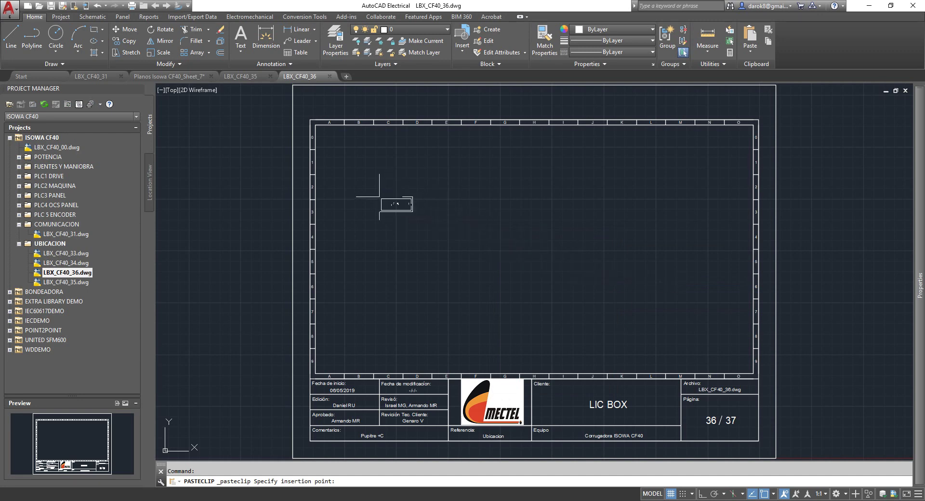
pyautogui.press('F9')
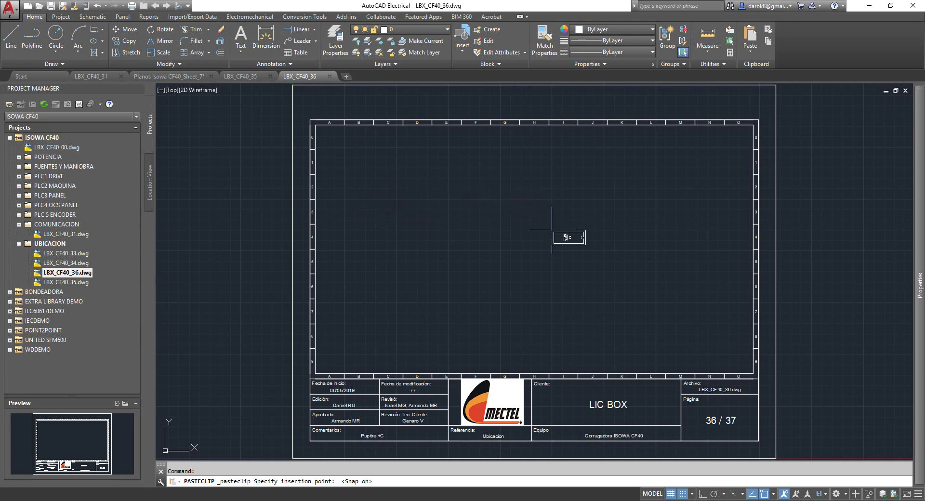
pyautogui.click(551, 230)
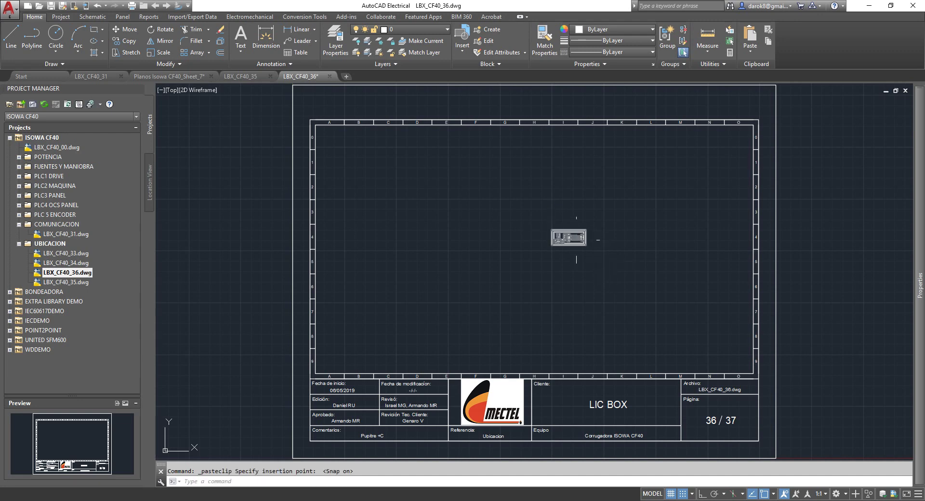
# Open the pasted Platina C block in the Block Editor.
pyautogui.click(568, 238)
pyautogui.rightClick(576, 238)
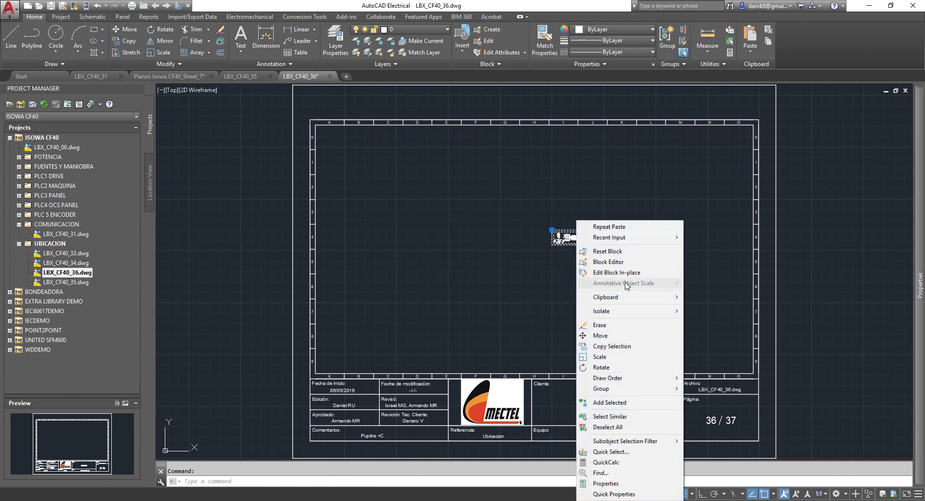
pyautogui.click(625, 262)
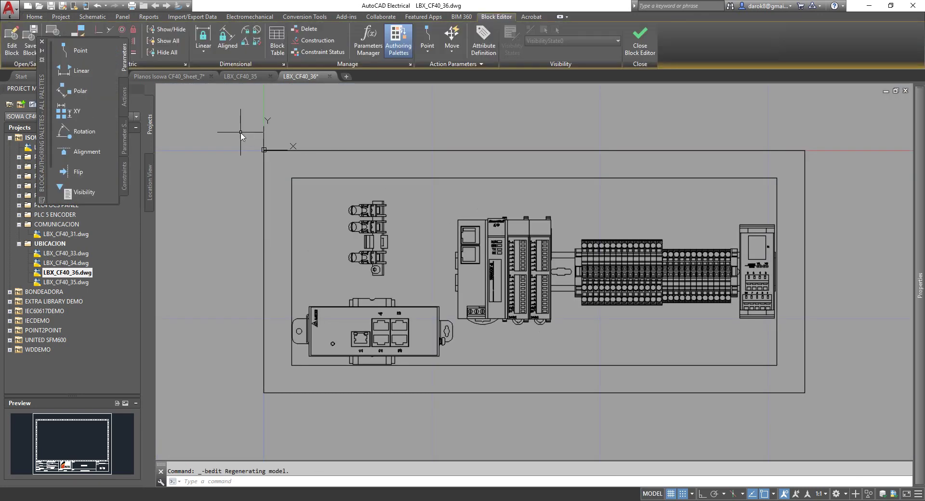
# Set the lineweight of all the block's geometry to 0.13 mm and close the Block Editor, saving the changes to Platina C.
pyautogui.click(241, 133)
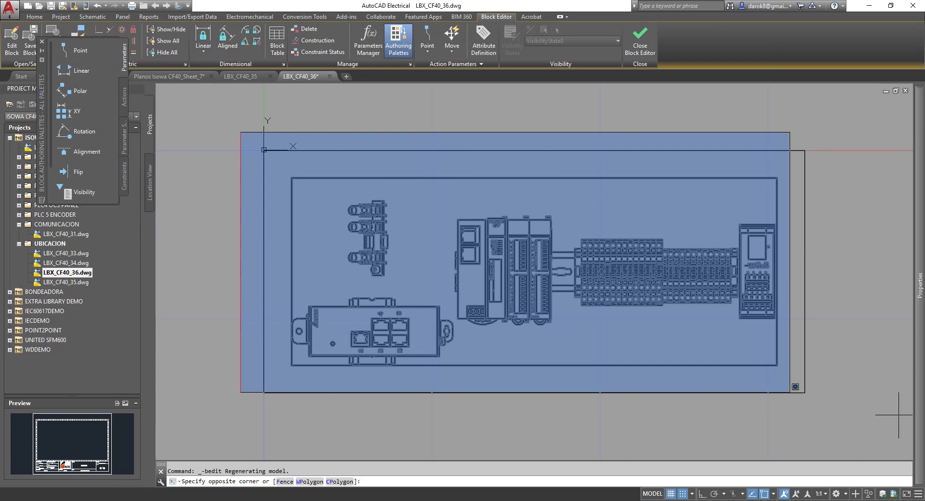
pyautogui.click(880, 418)
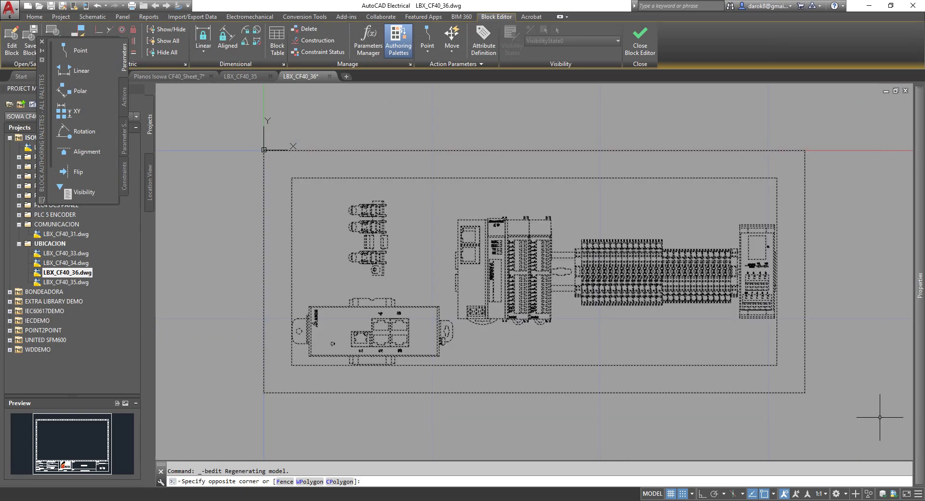
pyautogui.click(33, 17)
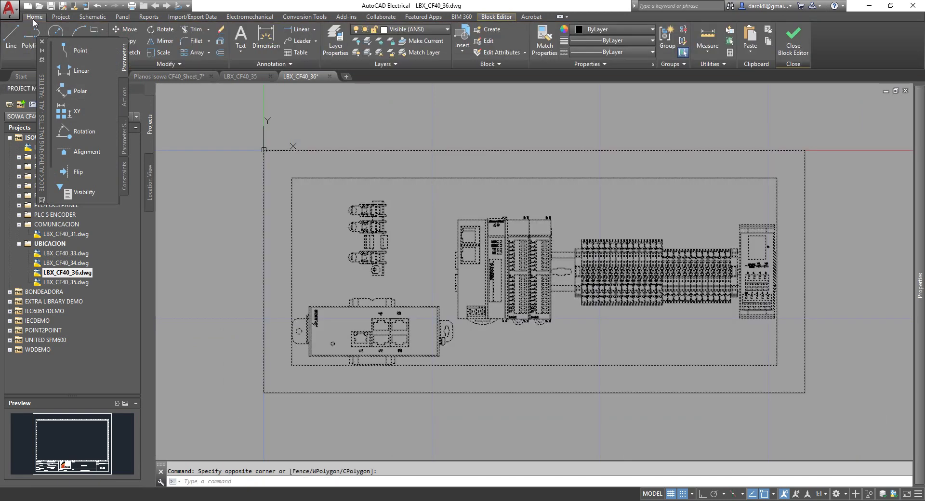
pyautogui.click(645, 55)
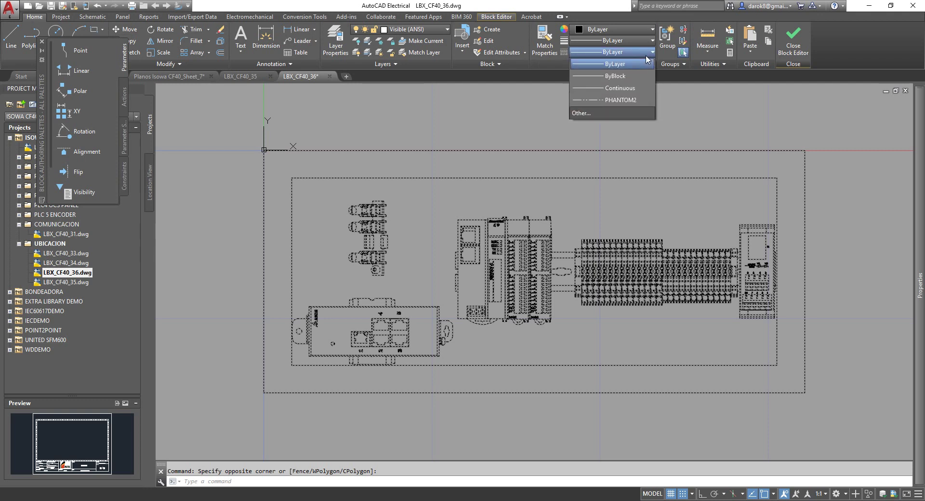
pyautogui.click(650, 46)
pyautogui.click(649, 43)
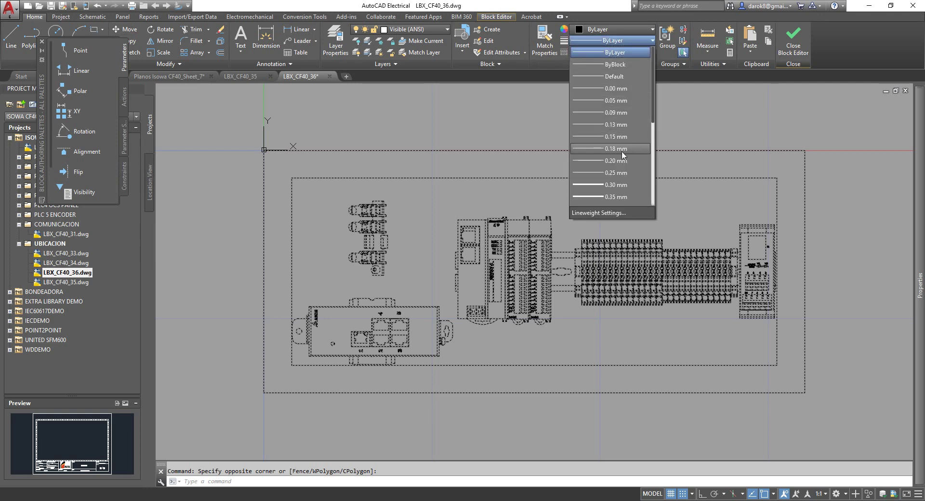
pyautogui.press('Escape')
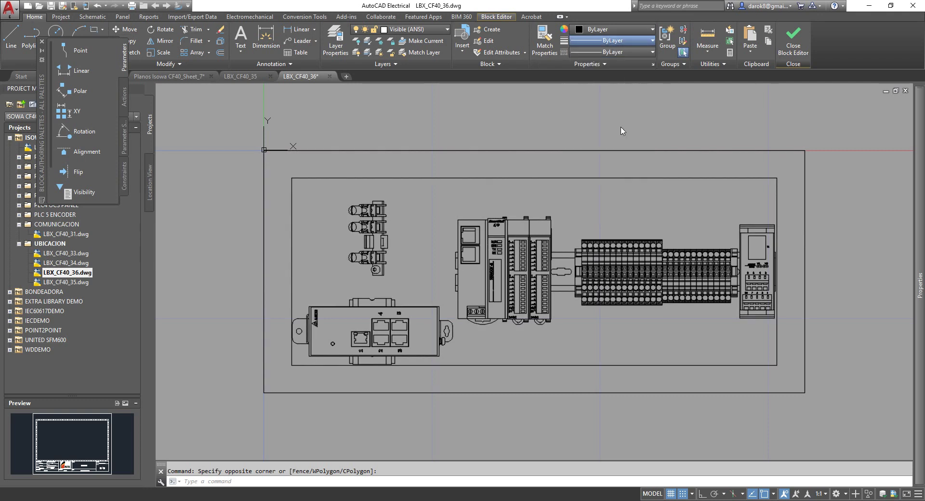
pyautogui.click(793, 46)
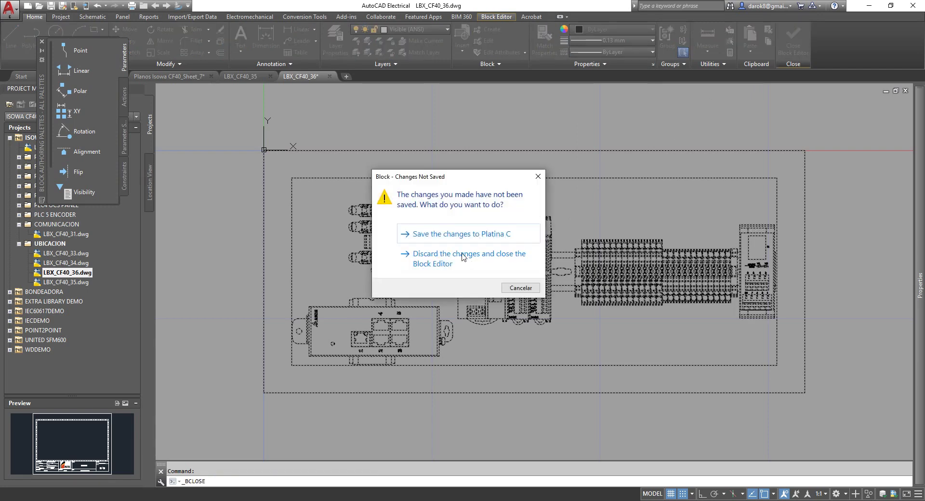
pyautogui.click(449, 235)
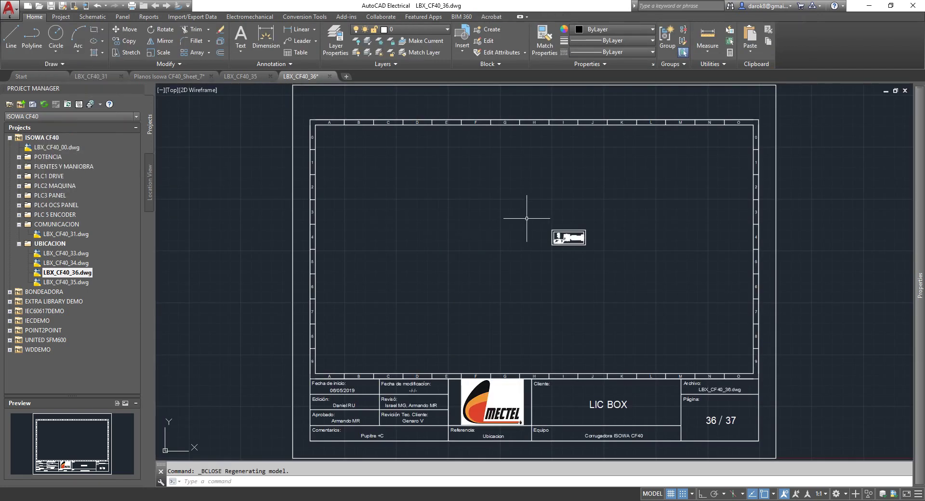
# Scale the Platina C block from its outer rectangle's upper-left corner by a factor of about 3.76, with grid snap off.
pyautogui.click(161, 52)
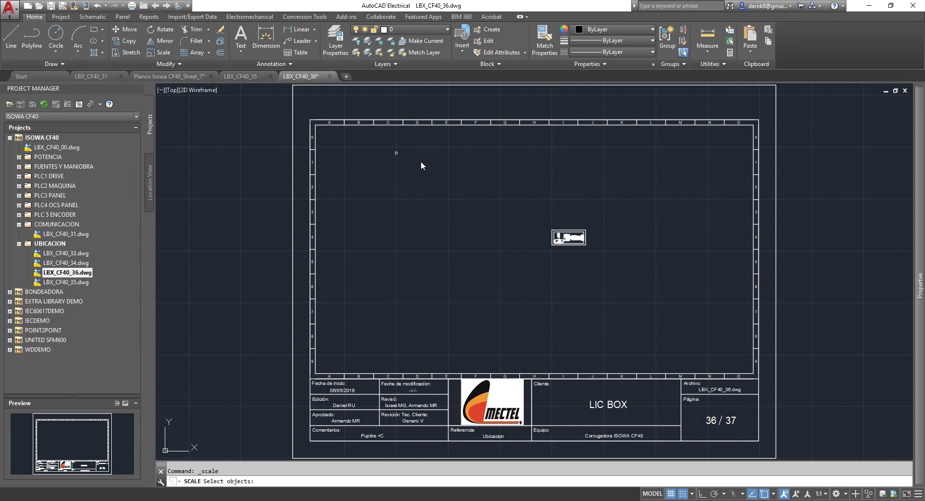
pyautogui.click(542, 222)
pyautogui.click(598, 254)
pyautogui.press('Return')
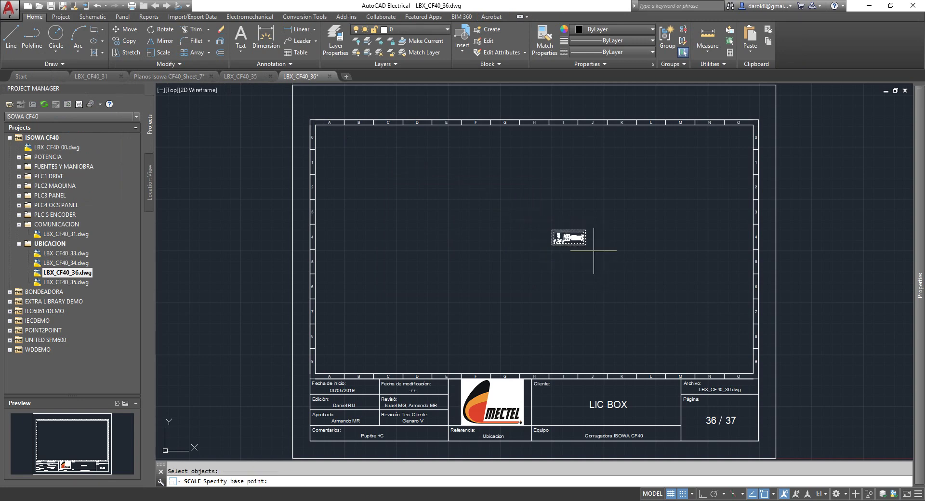
pyautogui.click(552, 230)
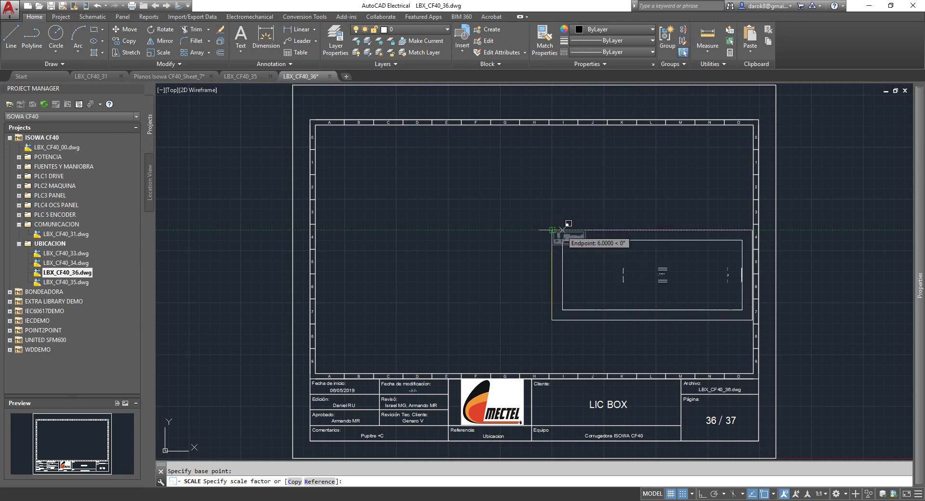
pyautogui.press('F9')
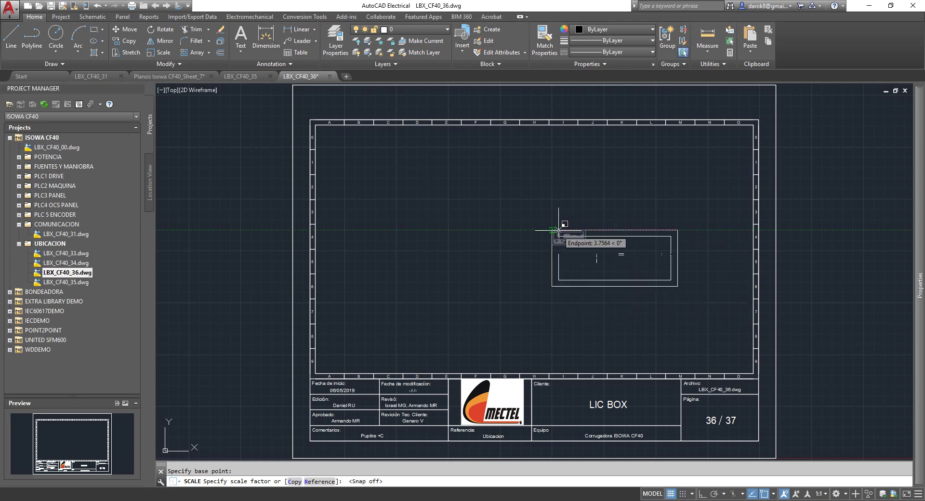
pyautogui.click(558, 230)
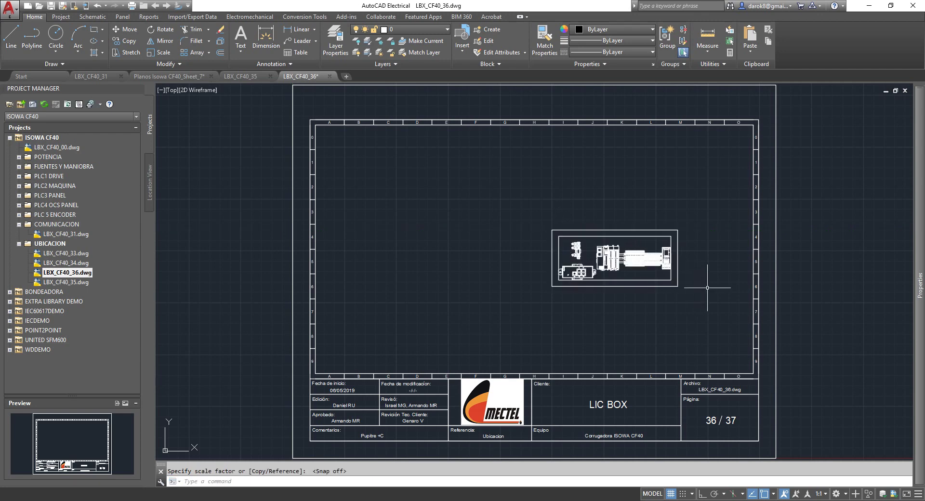
# Inspect the enlarged panel layout up close, return to the full sheet and save the drawing.
pyautogui.scroll(6, 702, 270)
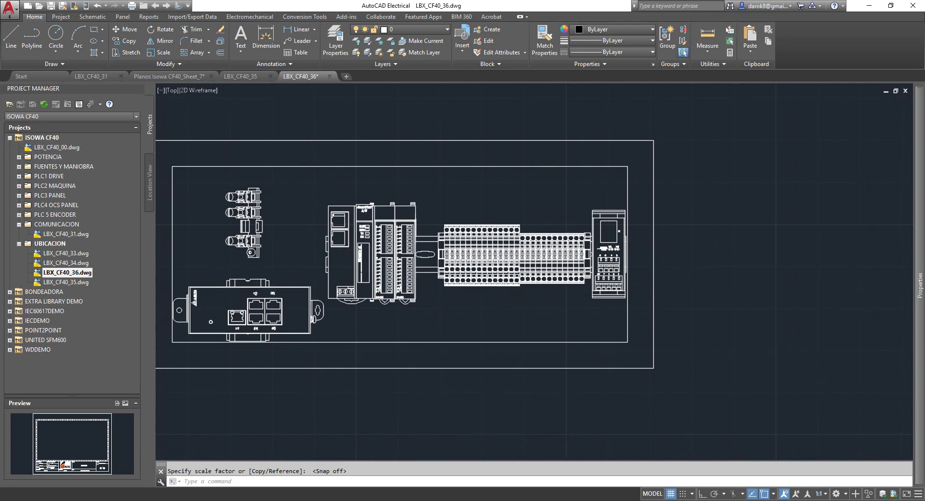
pyautogui.scroll(-6, 689, 259)
pyautogui.middleClick(734, 235)
pyautogui.middleClick(733, 235)
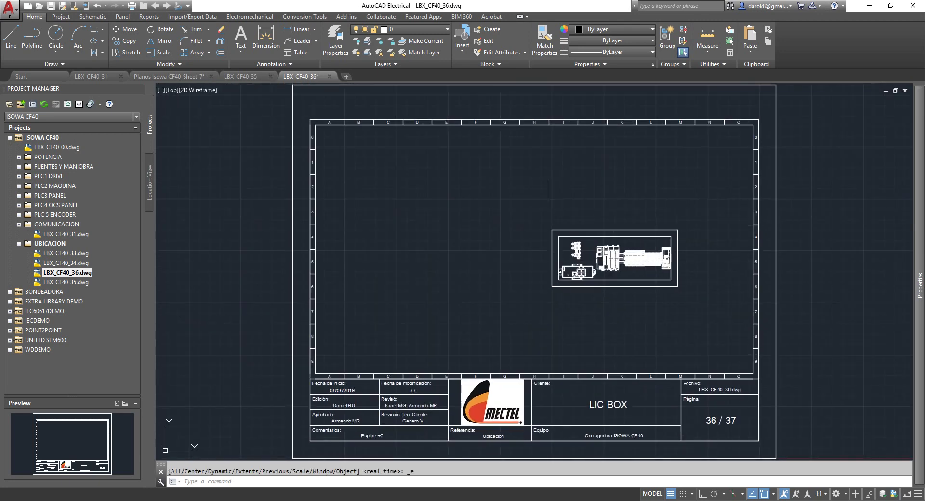
pyautogui.click(51, 6)
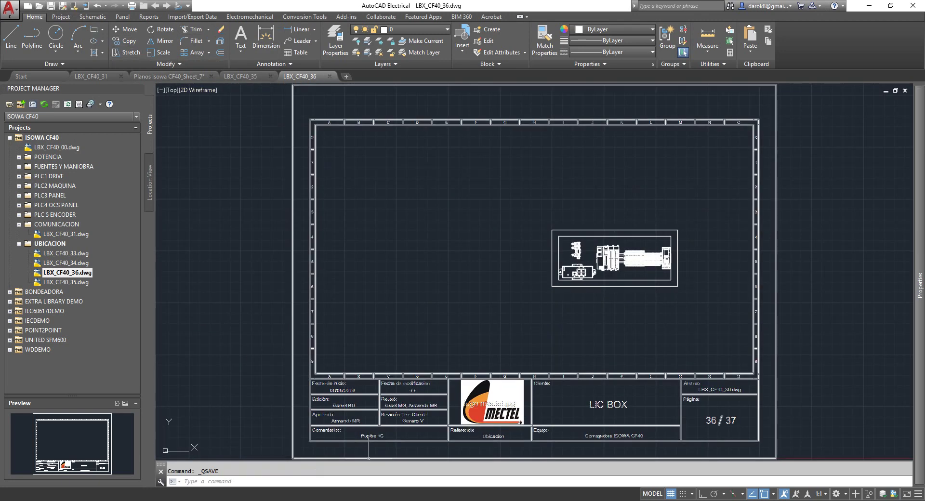